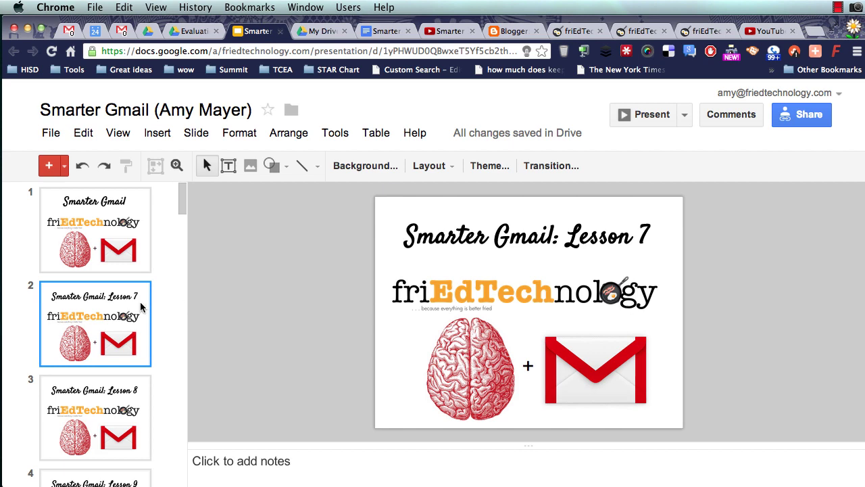
- Show slide 22, 'Boomerang', of the Smarter Gmail presentation from the filmstrip
scroll(78, 345, "down", 10)
scroll(78, 345, "down", 12)
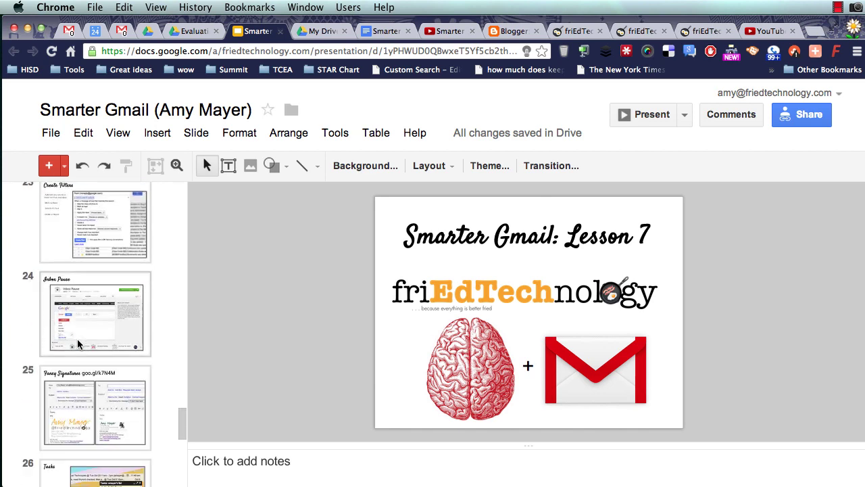
scroll(79, 344, "up", 5)
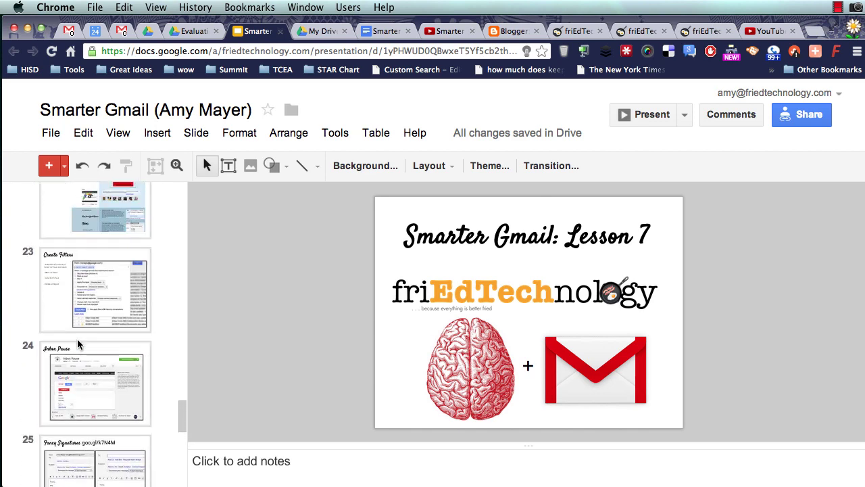
left_click(96, 303)
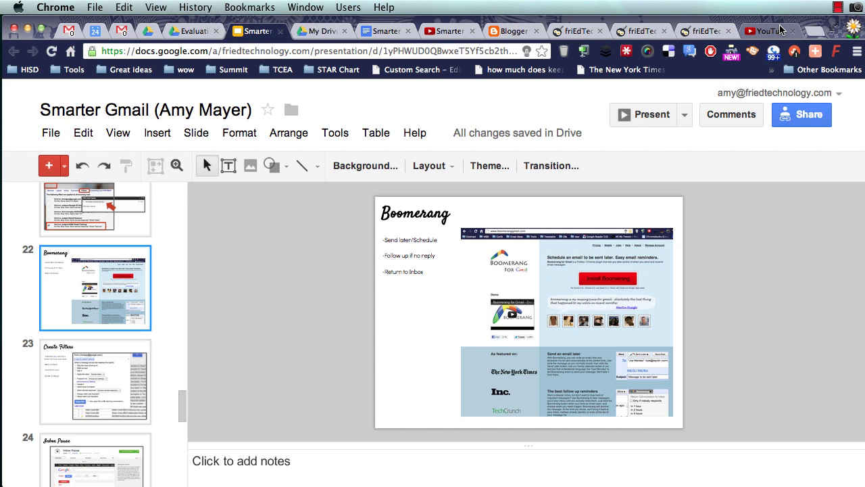
- Load boomeranggmail.com in a new tab from the typed 'boomer' address suggestion
left_click(816, 25)
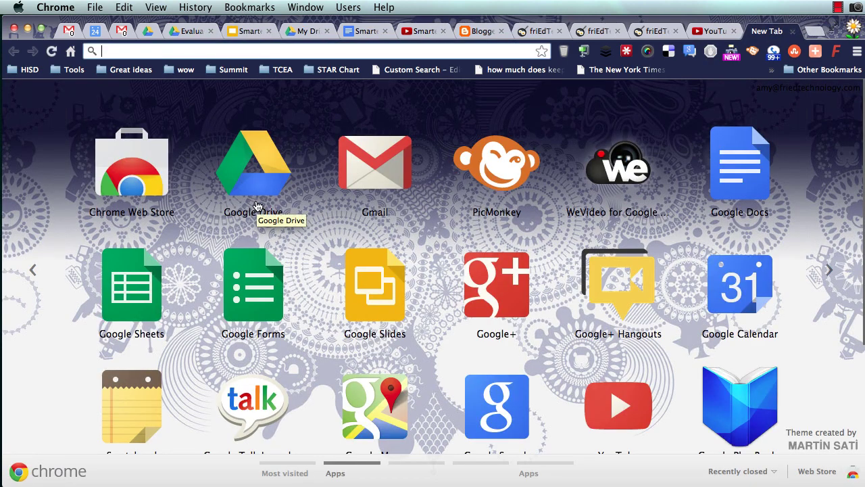
type("boomeranggmail.com")
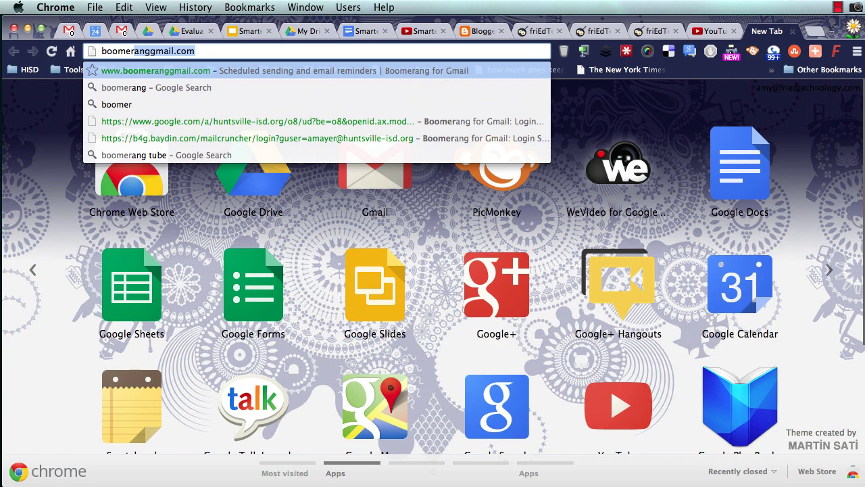
key("Return")
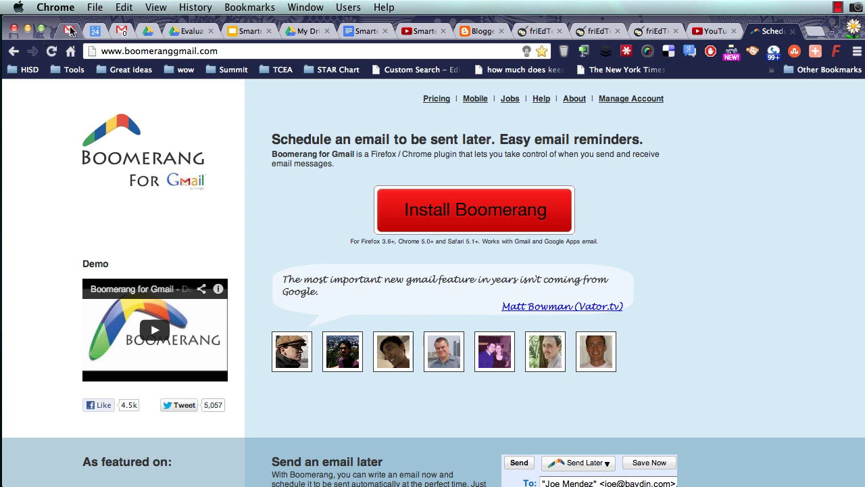
- Switch to Gmail and start a new message addressed to iTechs
left_click(70, 31)
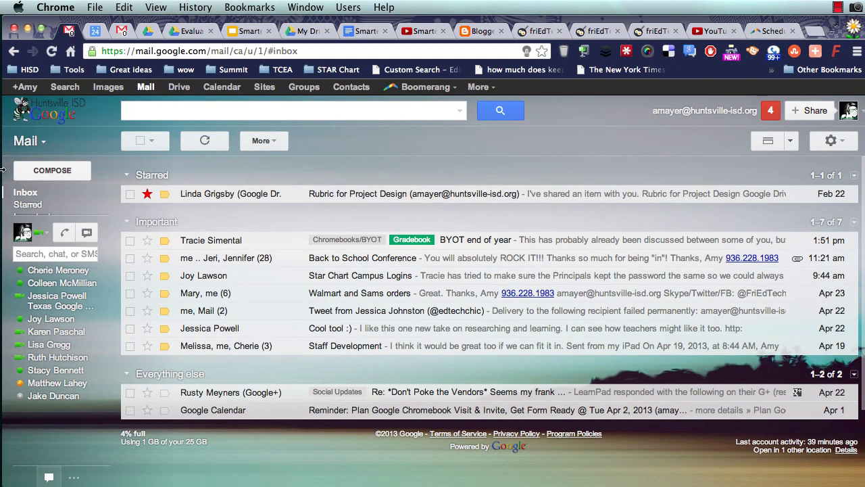
left_click(70, 171)
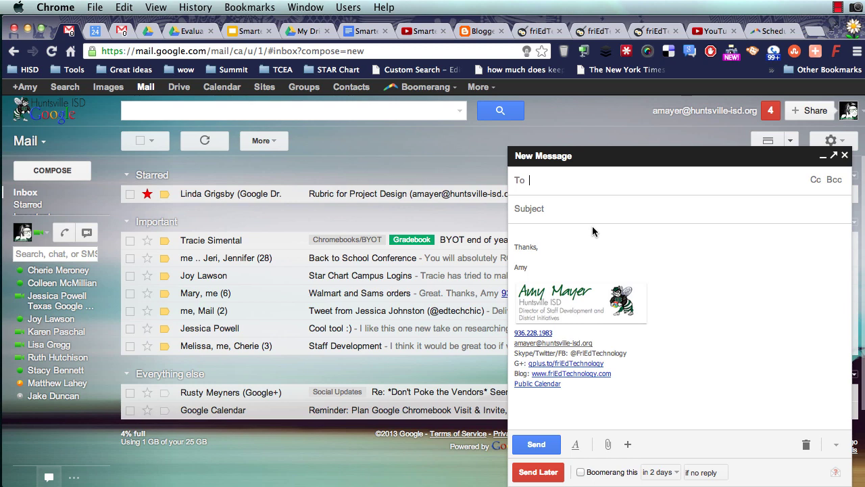
type("itech")
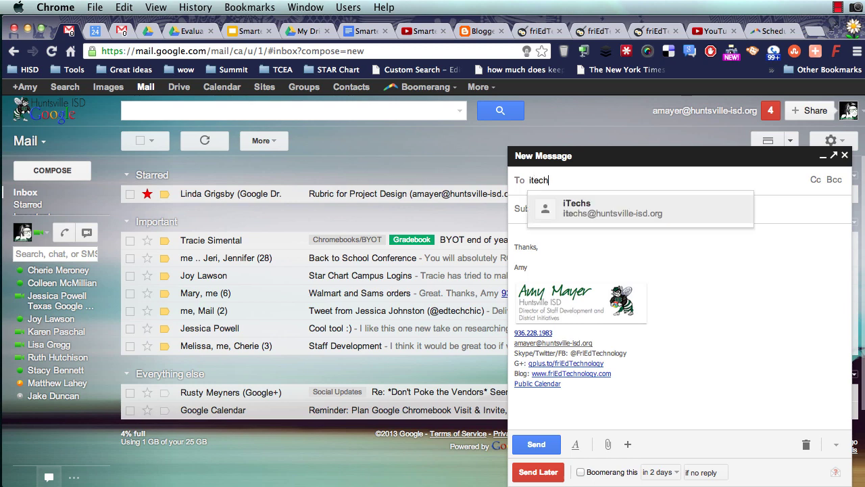
key("Return")
- Enter the subject 'Don't forget May 3 We . . .' and add a blank body line above the signature
left_click(571, 209)
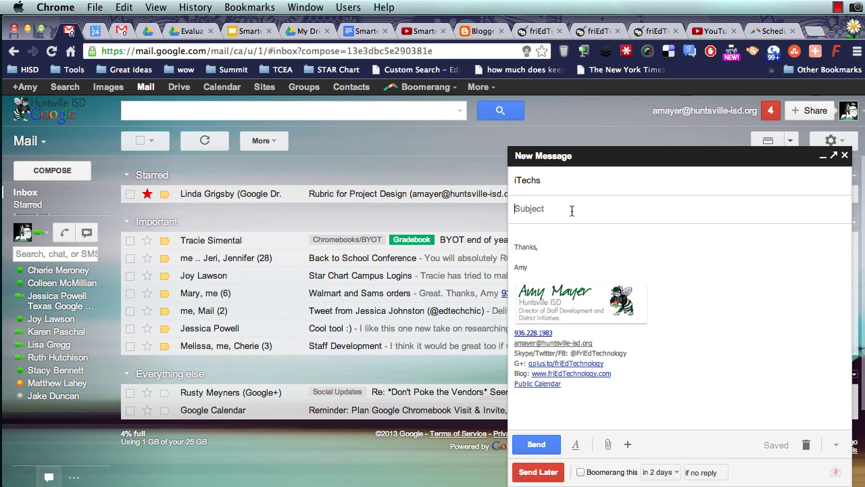
type("Don't forget May 3 We . . .")
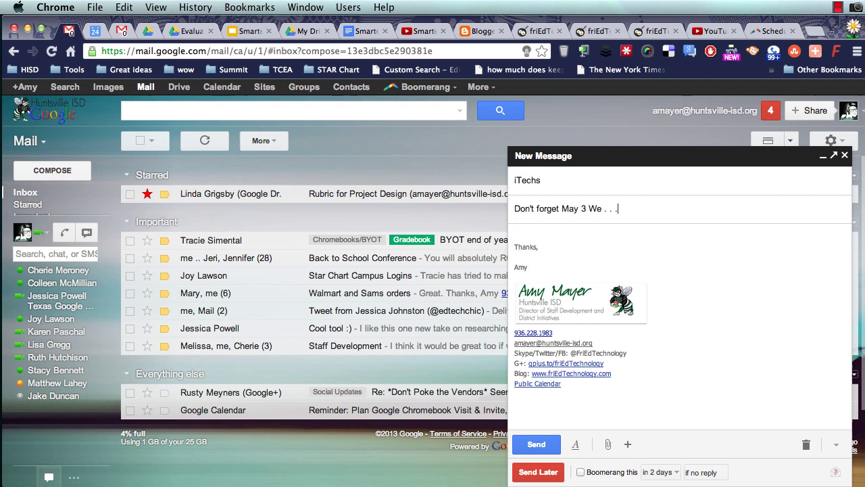
key("Tab")
key("Return")
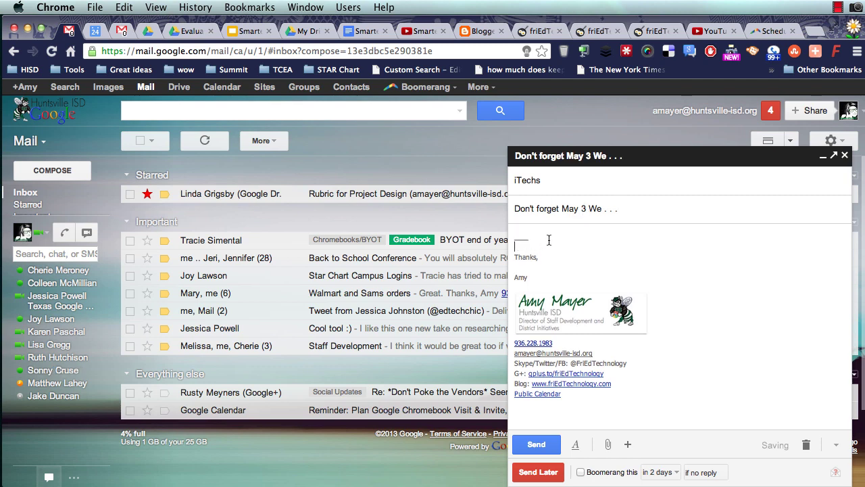
- Use Send Later to schedule the message for Fri, May 3, 2013 at 7:29 AM
left_click(551, 477)
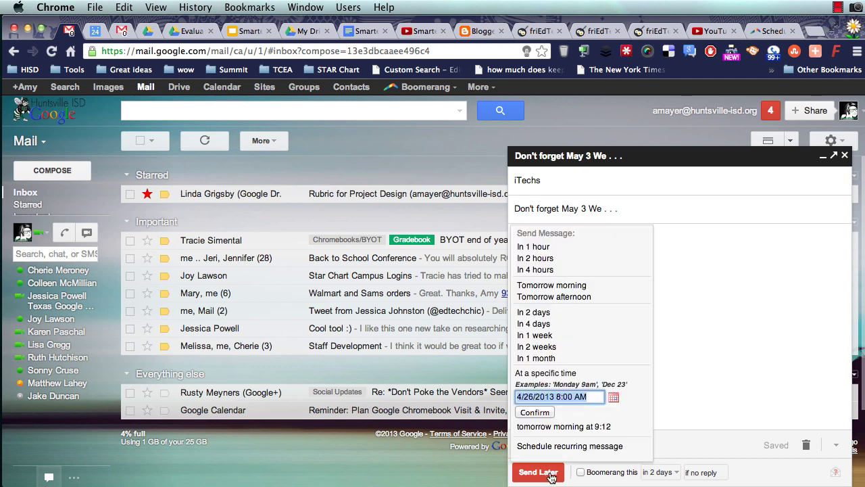
left_click(613, 397)
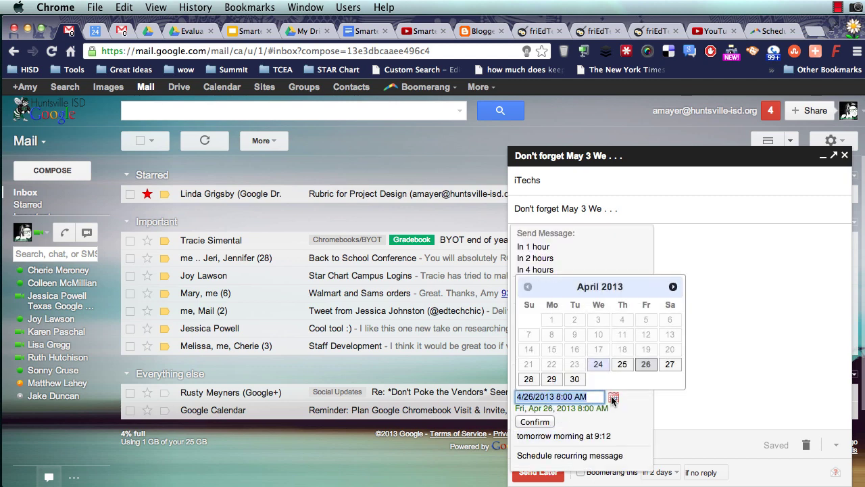
left_click(673, 287)
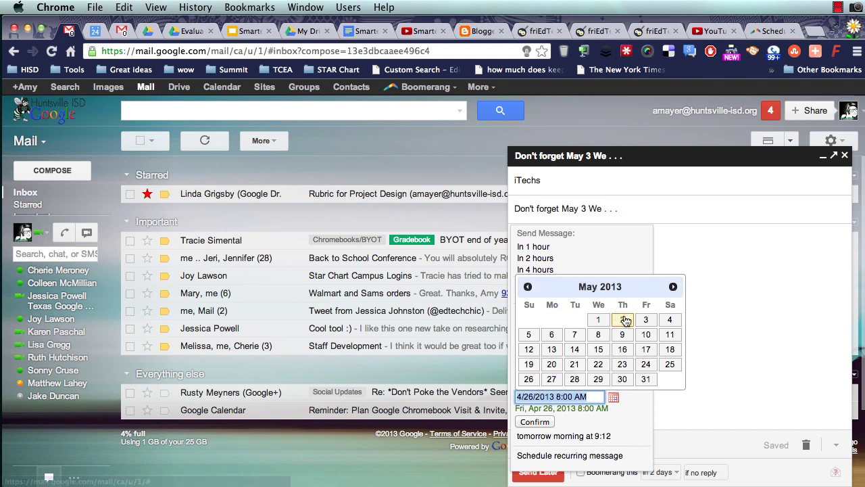
left_click(644, 321)
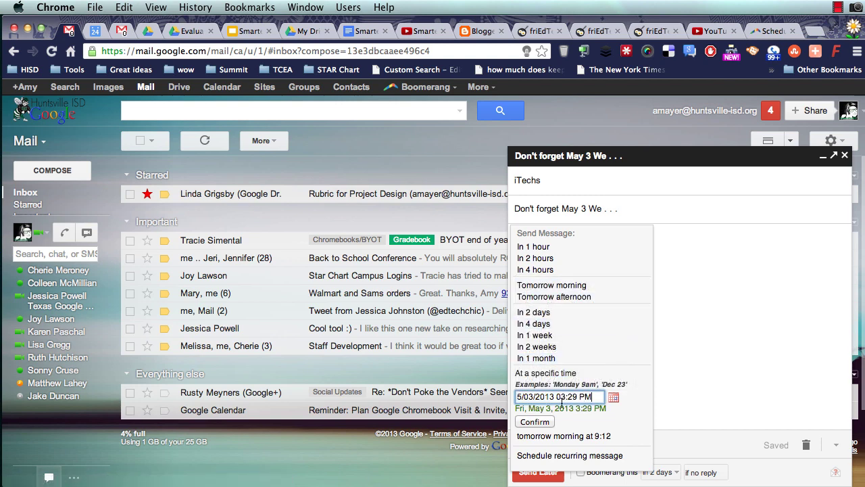
left_click(563, 396)
key("BackSpace")
type("7")
left_click(589, 397)
key("BackSpace")
type("a")
left_click(538, 422)
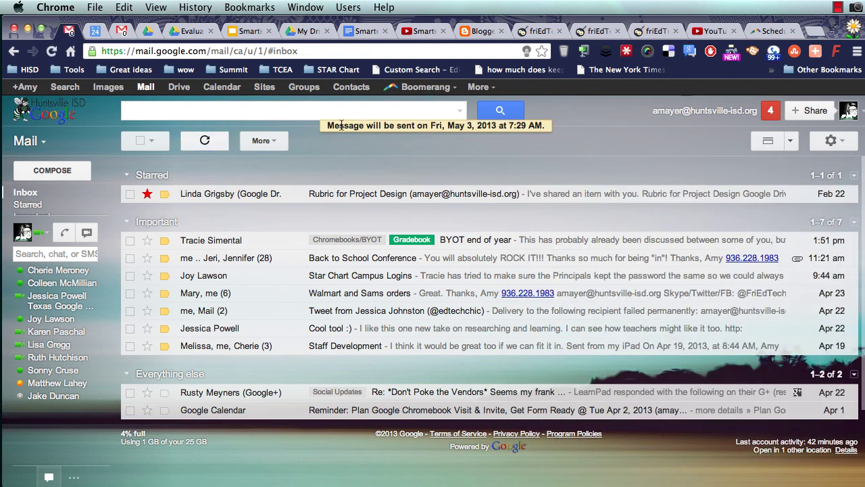
- Highlight the scheduled-send confirmation, then open 'Don't forget May 3 We . . .' in Boomerang-Outbox
left_click_drag(342, 126, 445, 132)
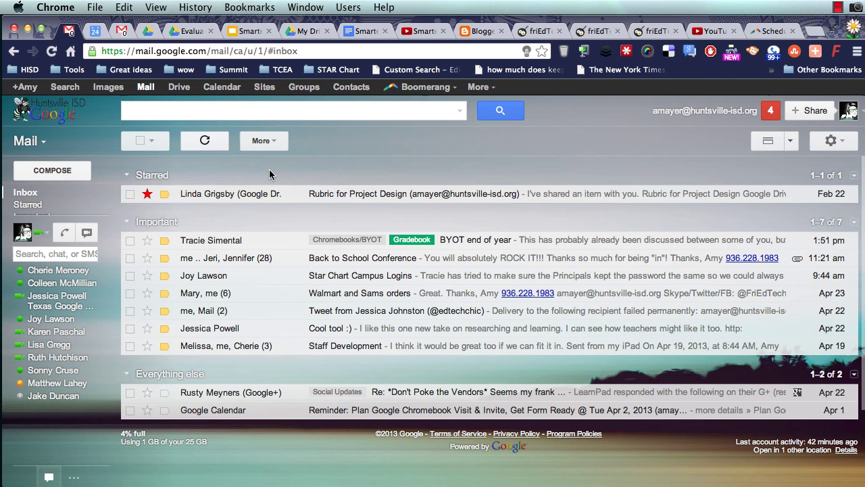
mouse_move(44, 197)
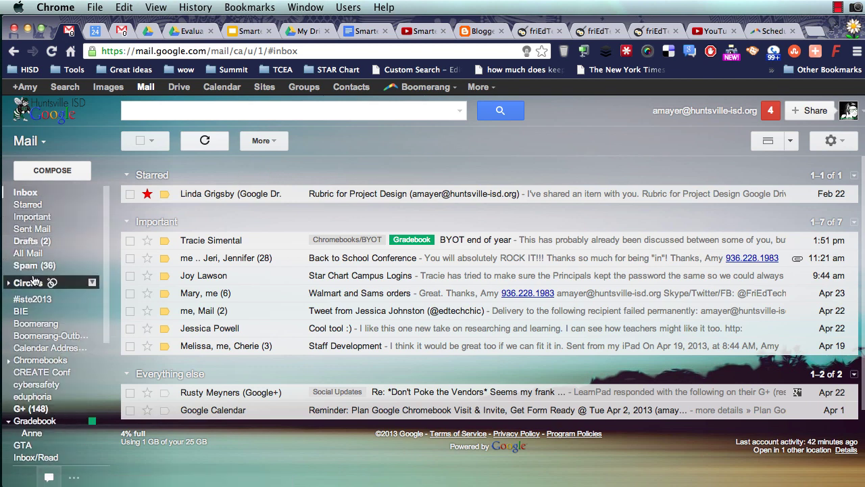
left_click(68, 336)
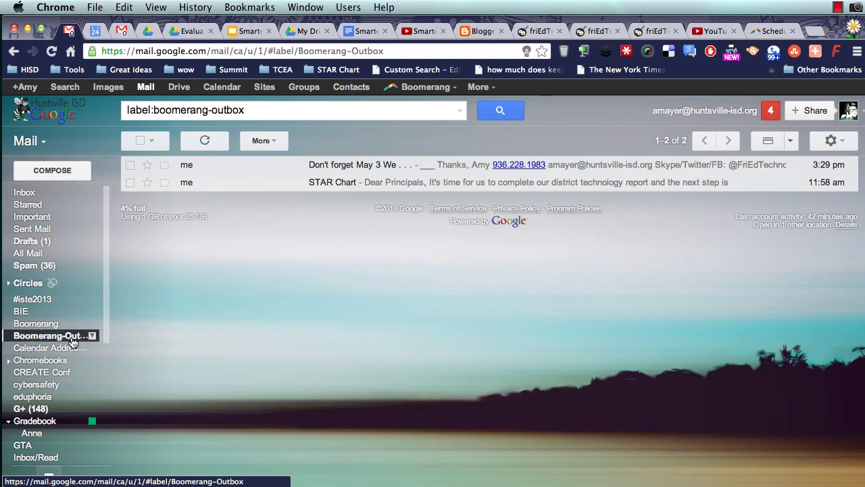
left_click(362, 167)
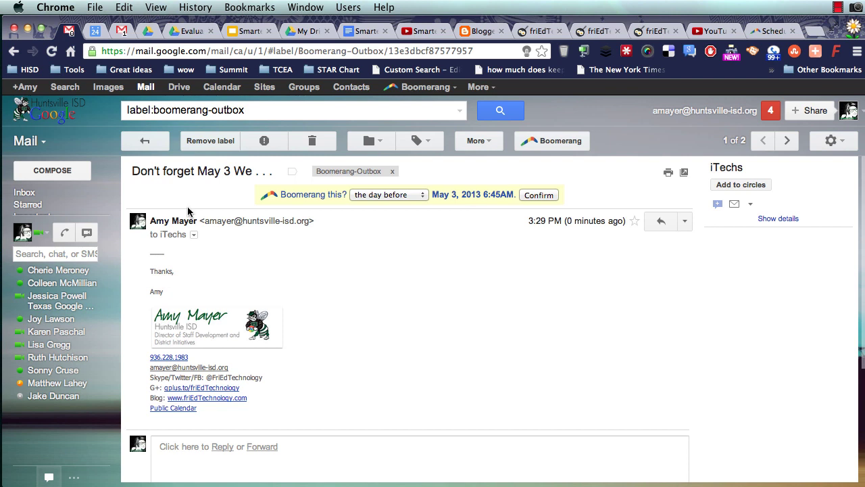
left_click(55, 171)
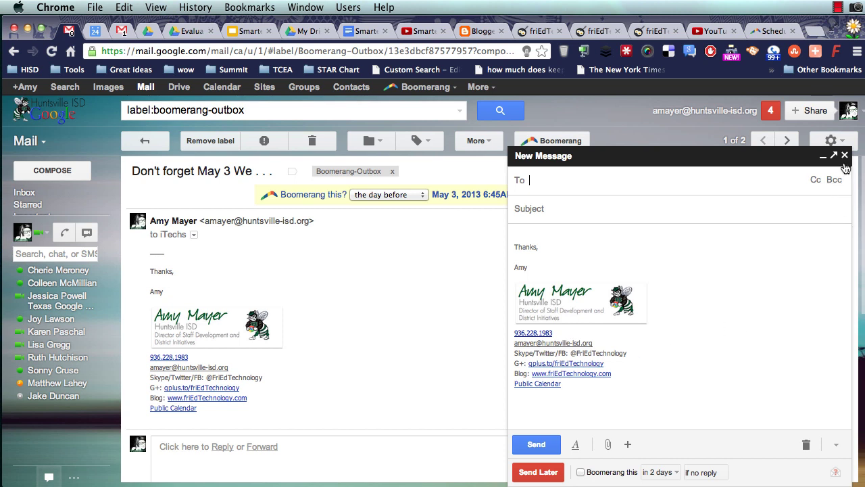
- Close the draft, go back to Inbox, and show Send Later options for a new message
left_click(844, 156)
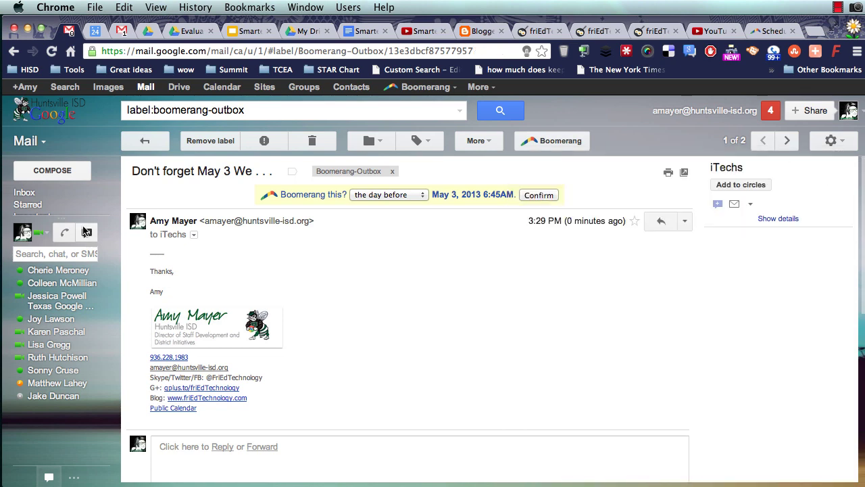
left_click(24, 192)
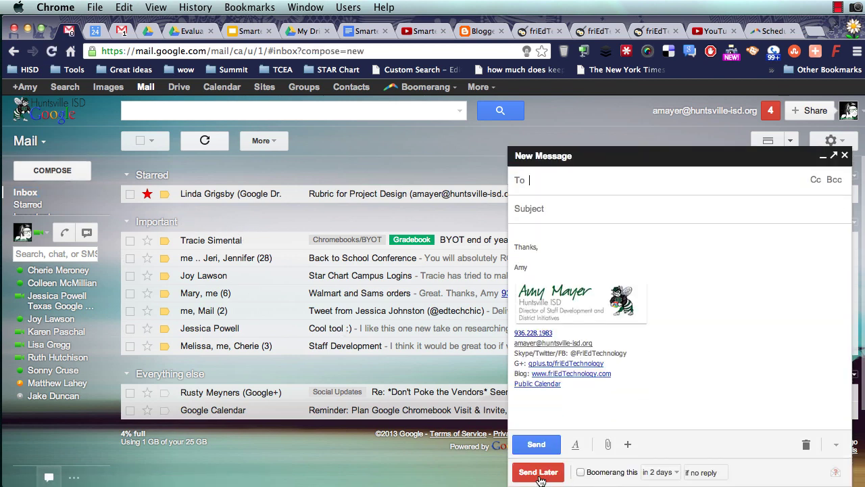
left_click(544, 475)
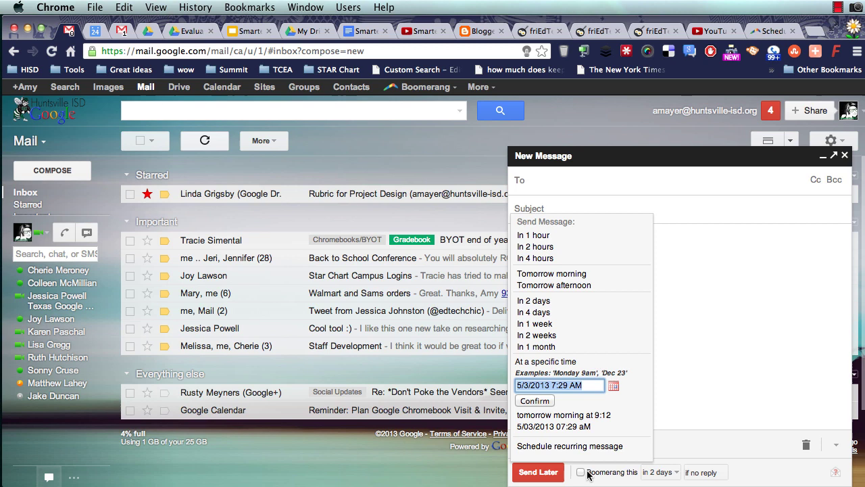
- Tick 'Boomerang this' so the message returns in 2 days if there is no reply
left_click(581, 473)
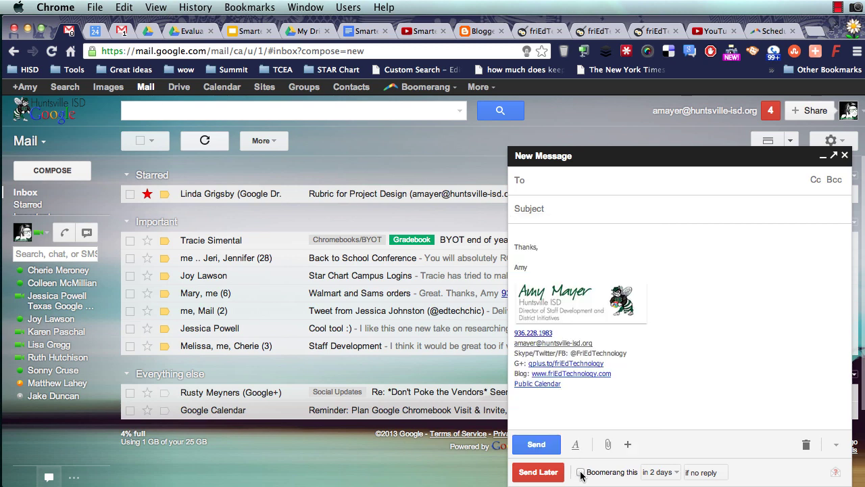
left_click(580, 473)
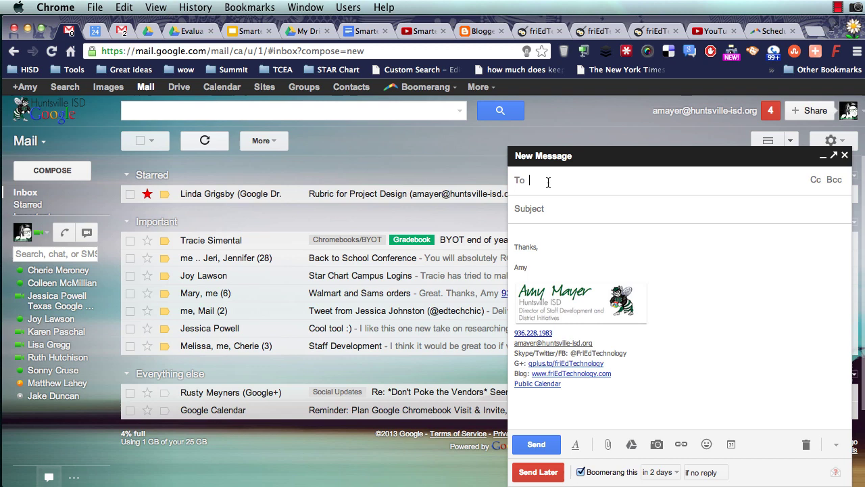
- Address the message to the recipient's e-mail address, correcting a typo
key("Return")
- Enter subject 'Please check with . . .' and a body line naming a colleague about the summer A/C
left_click(584, 206)
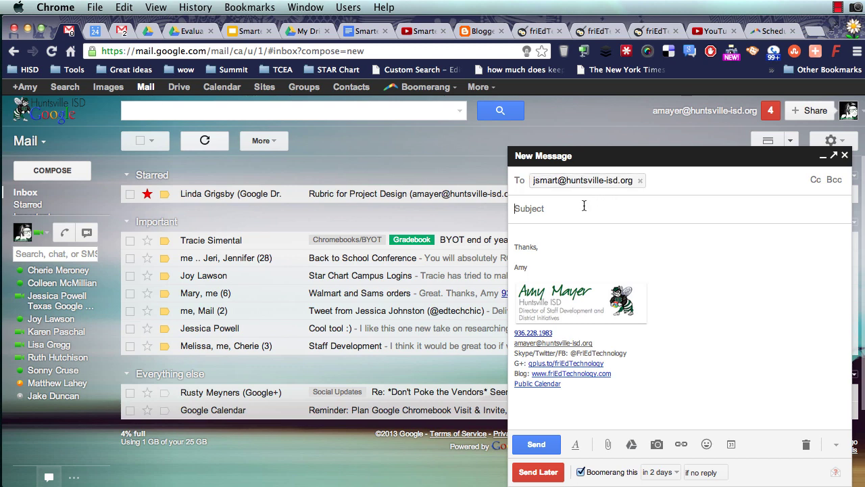
type("Please check")
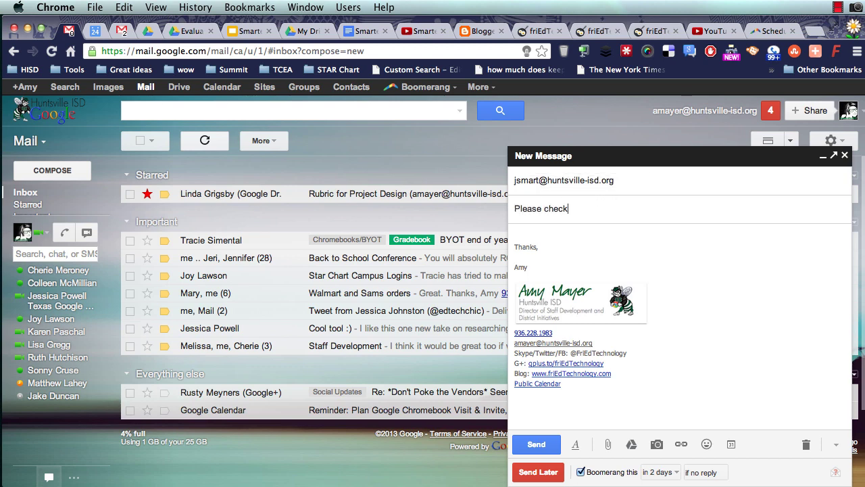
type(" with . . .")
key("Tab")
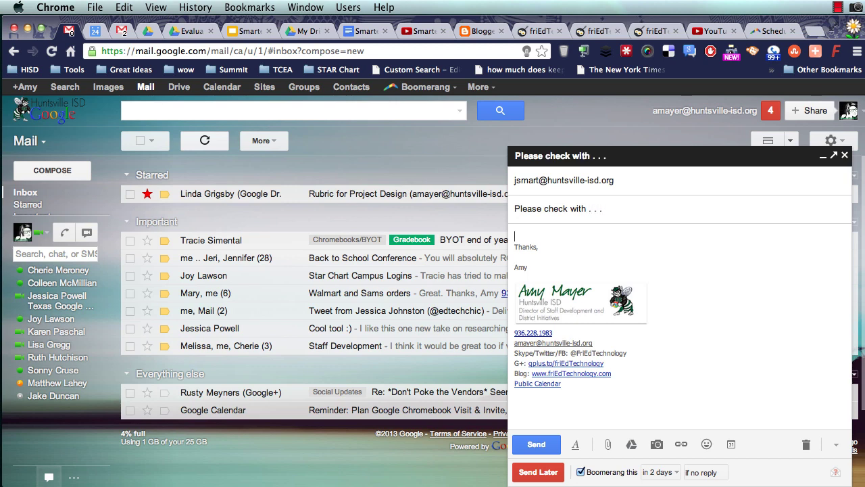
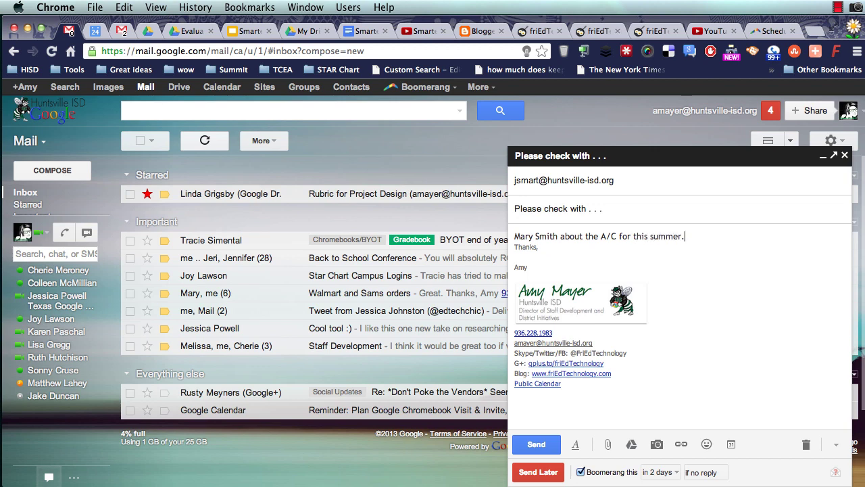
key("Return")
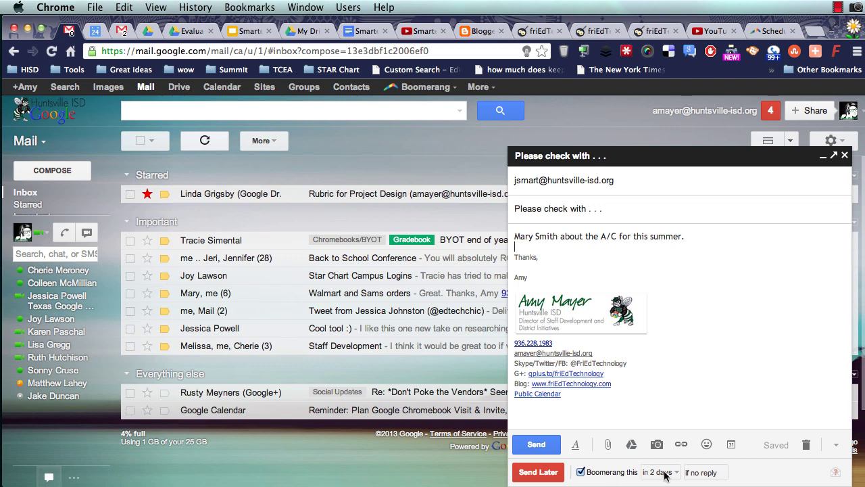
- Keep the 'if no reply' / 'in 2 days' reminder and add 'Please reply by tomorrow at' to the body
left_click(710, 472)
left_click(710, 472)
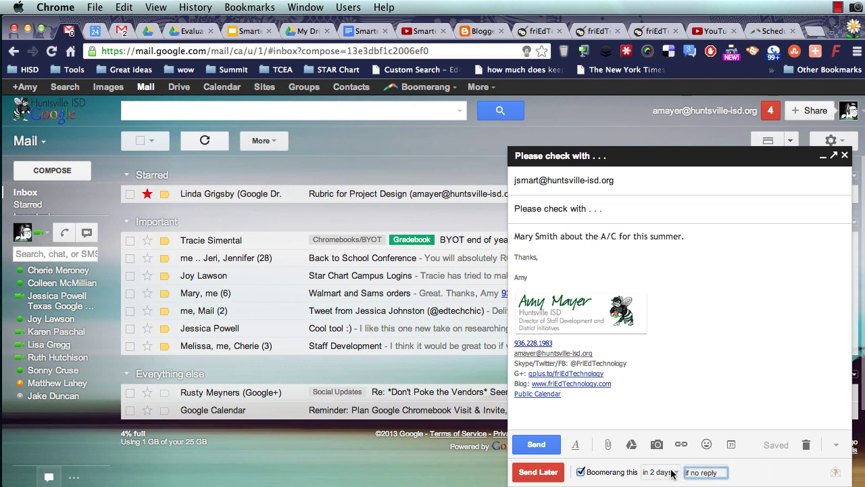
left_click(672, 472)
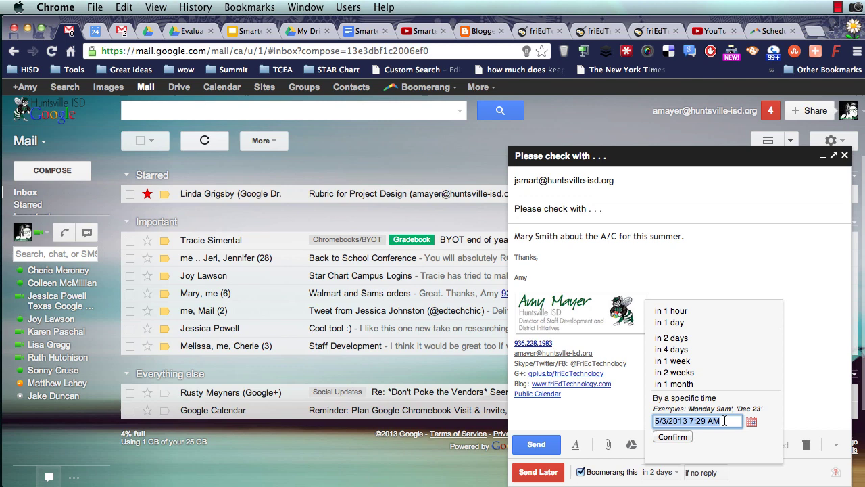
left_click(707, 240)
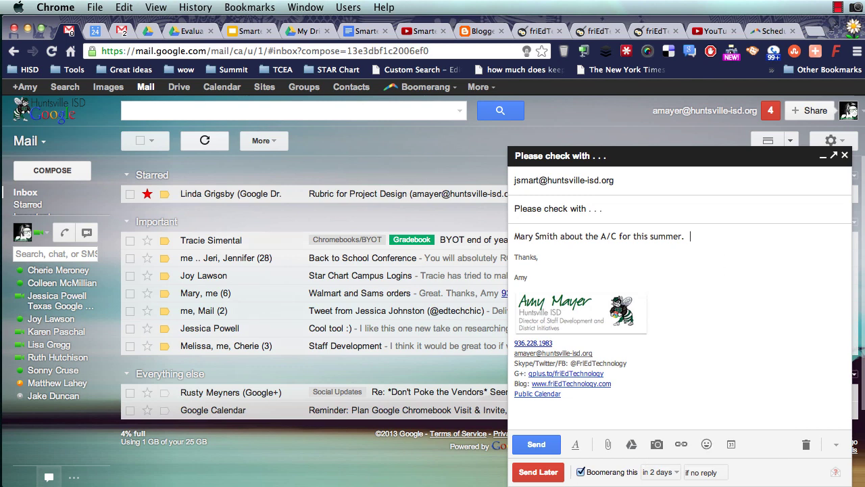
type("Please reply by tomorrow at 4 to . . .")
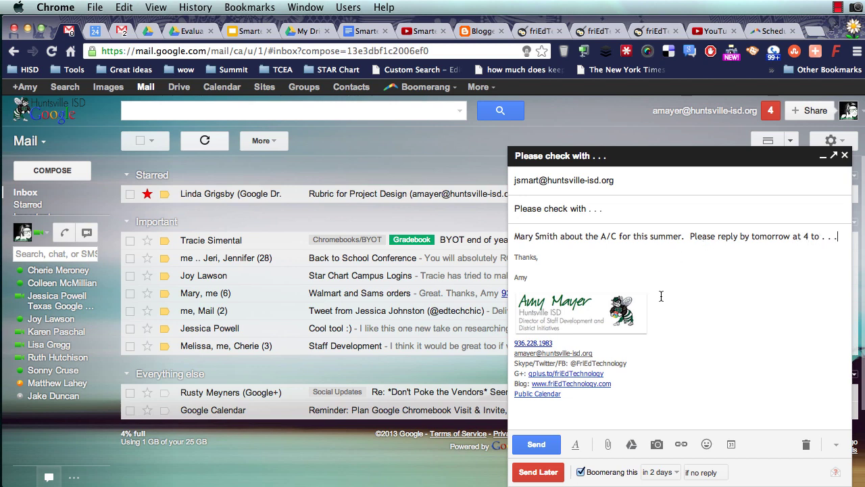
- Reconfirm 'no reply' as the reminder condition and bring up the Boomerang website tab
left_click(708, 472)
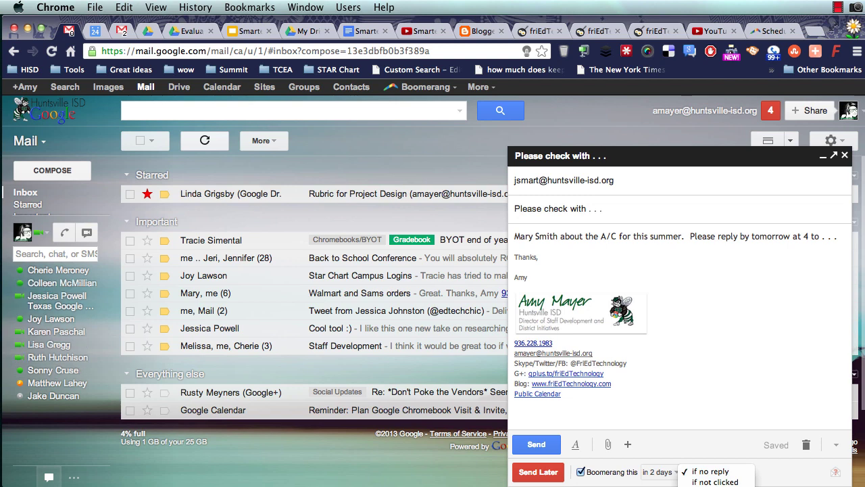
left_click(726, 395)
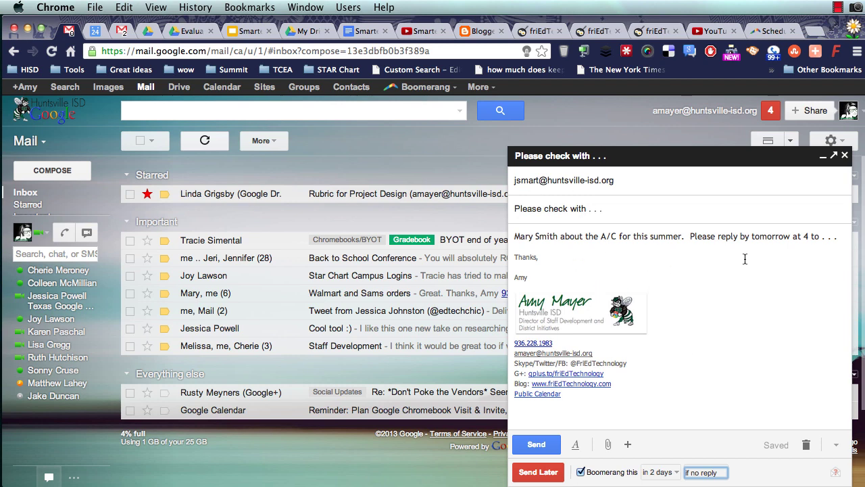
left_click(770, 31)
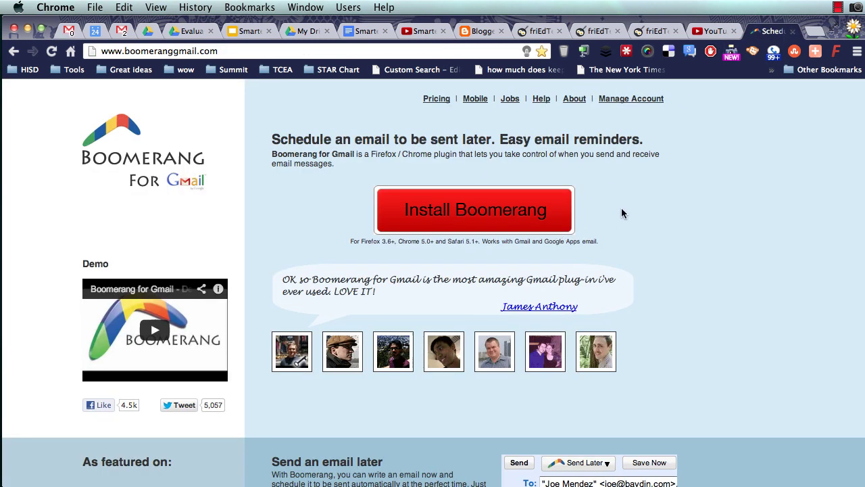
scroll(570, 193, "down", 3)
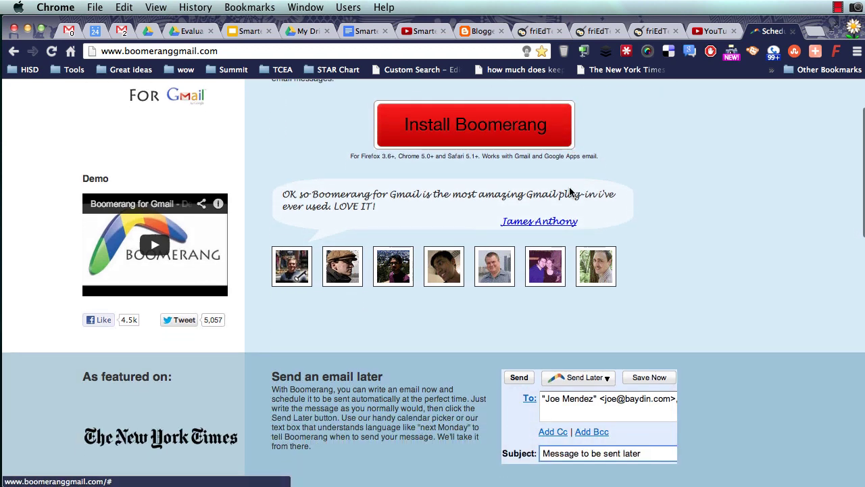
scroll(569, 192, "down", 4)
scroll(569, 192, "down", 2)
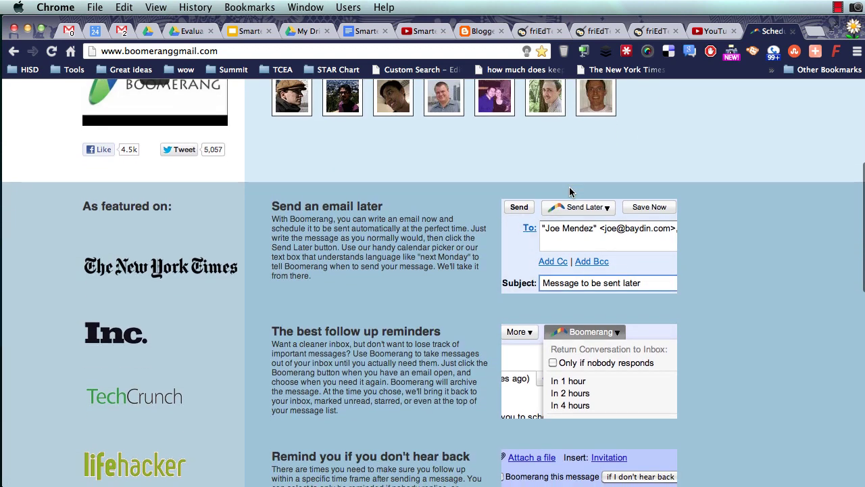
scroll(569, 192, "up", 1)
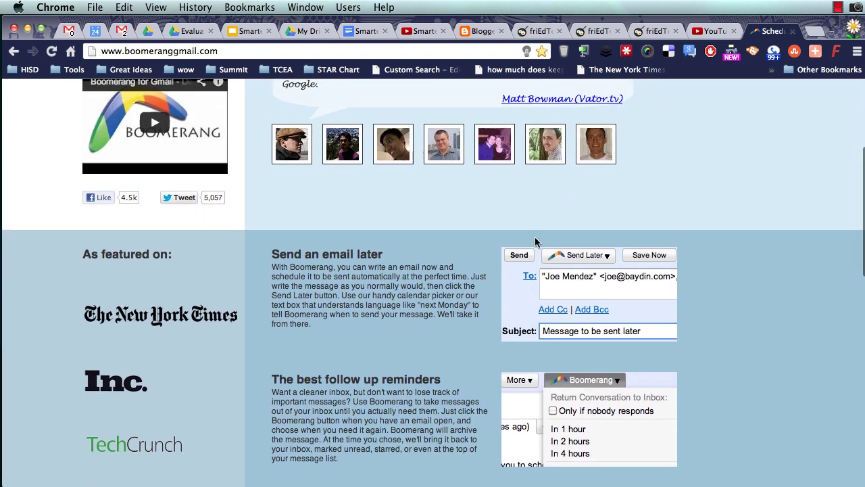
scroll(537, 242, "down", 10)
scroll(536, 242, "down", 7)
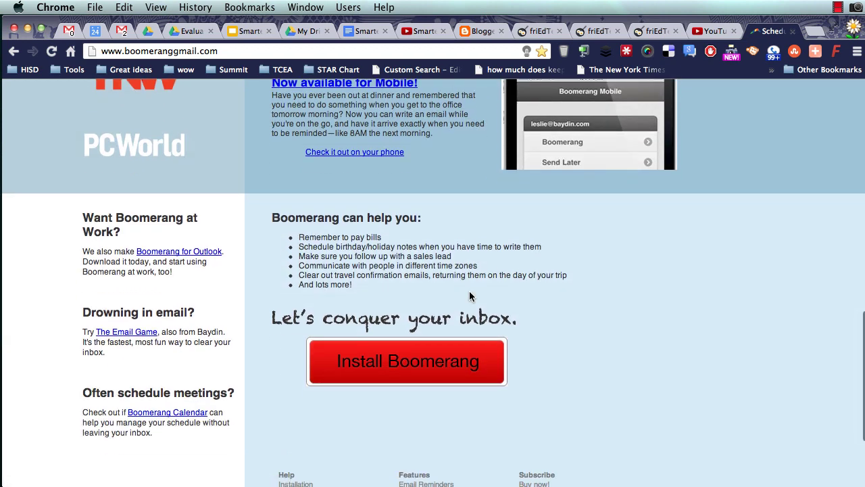
scroll(471, 297, "down", 3)
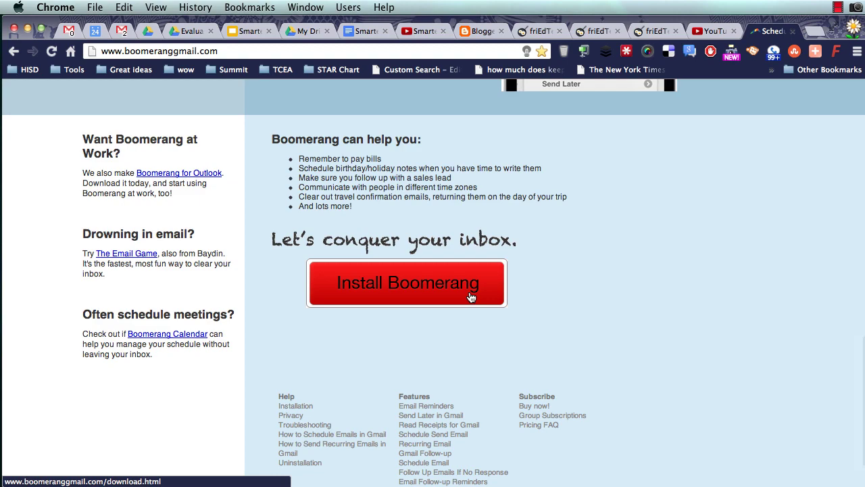
scroll(624, 307, "down", 2)
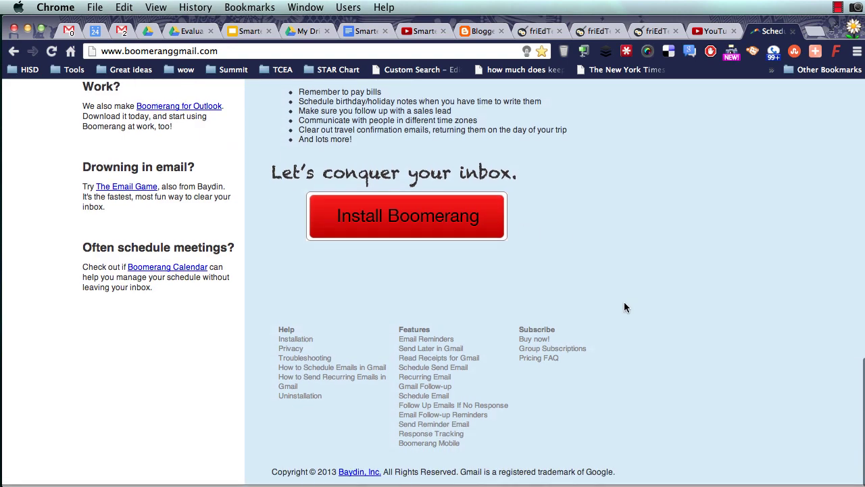
scroll(624, 307, "up", 7)
scroll(624, 308, "down", 7)
scroll(624, 307, "down", 2)
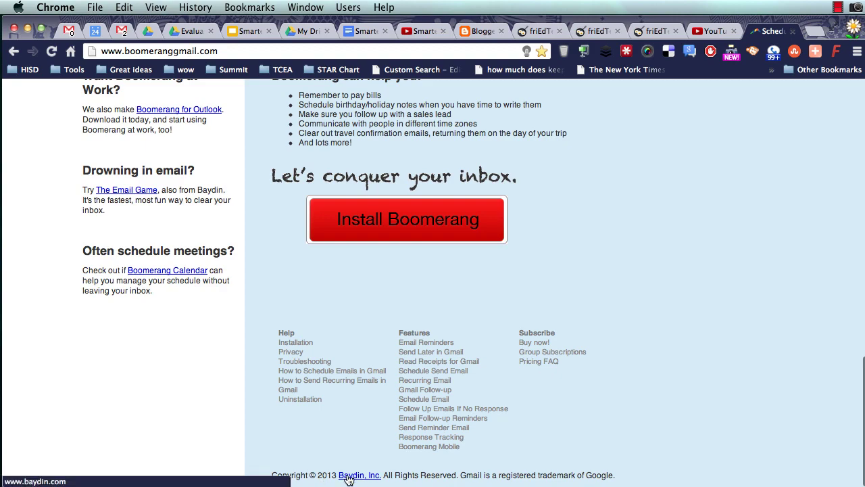
scroll(547, 335, "up", 10)
scroll(548, 341, "up", 2)
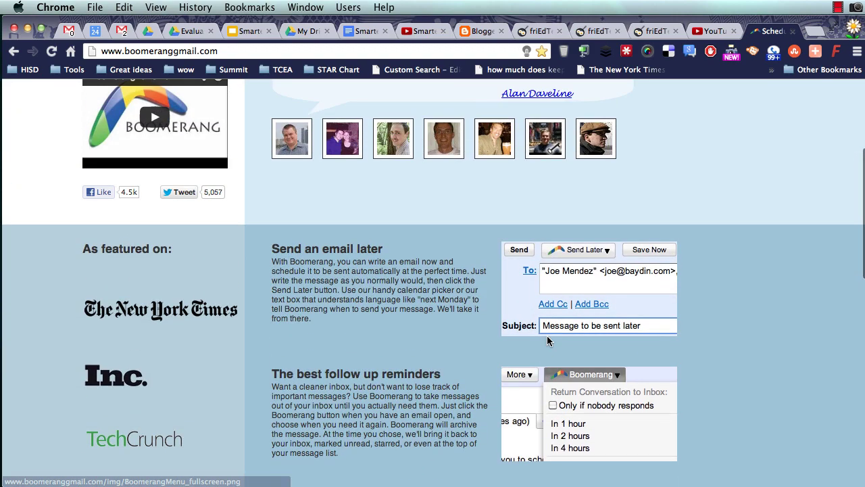
scroll(685, 228, "up", 5)
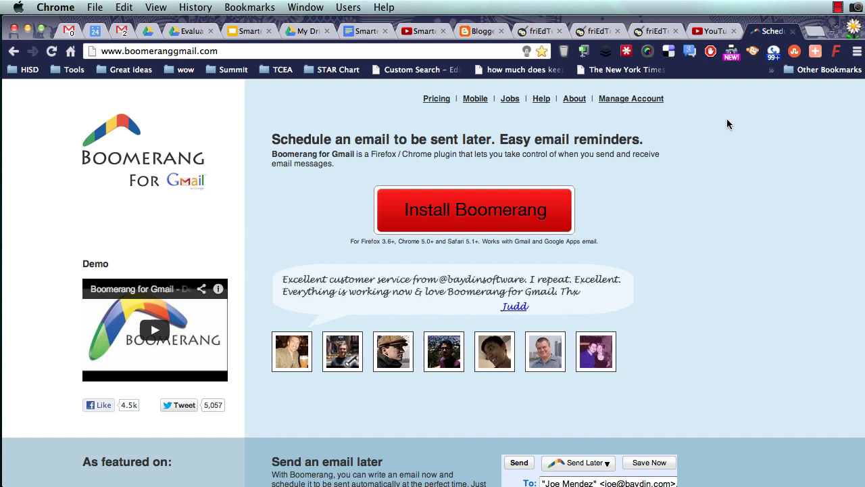
left_click(839, 6)
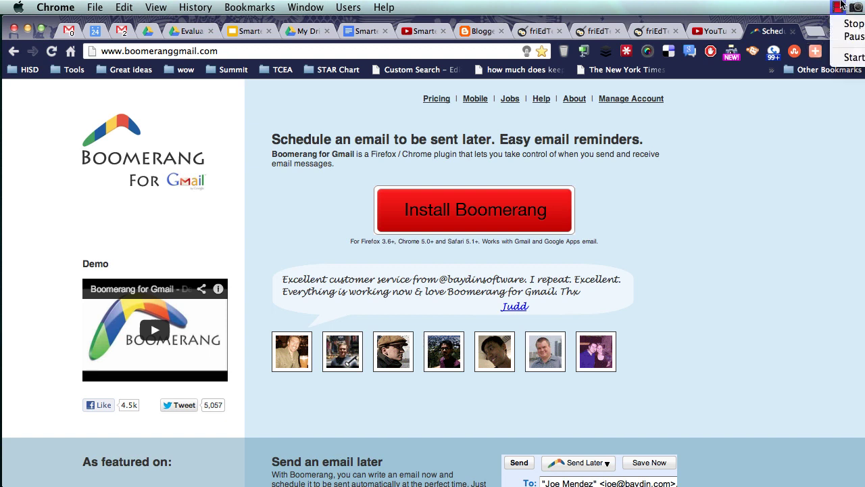